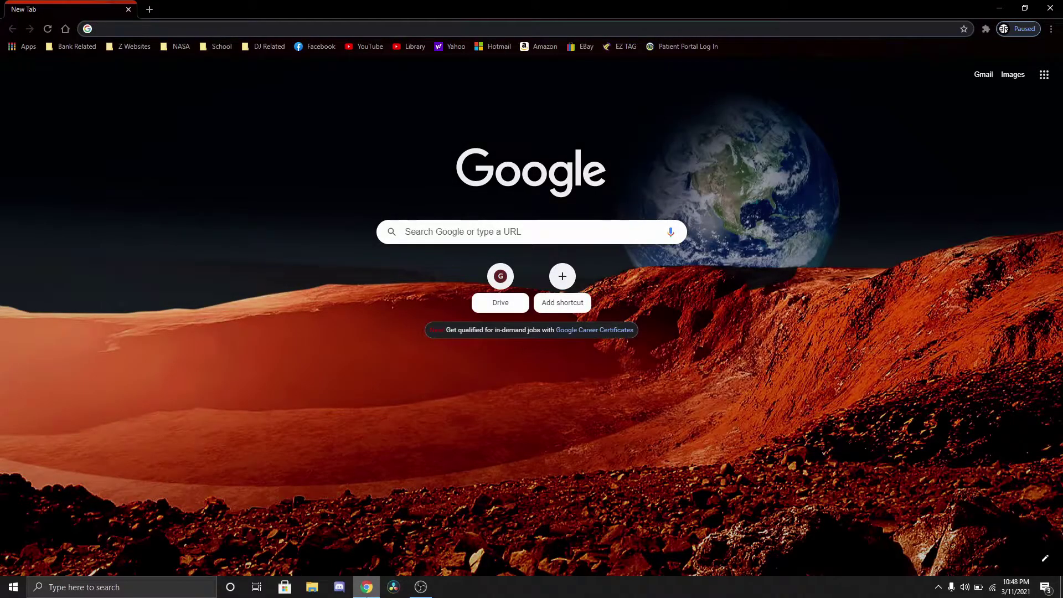
- Search the web for 'pioneer dj' and open the Pioneer DJ USA website
text(pioneer dj)
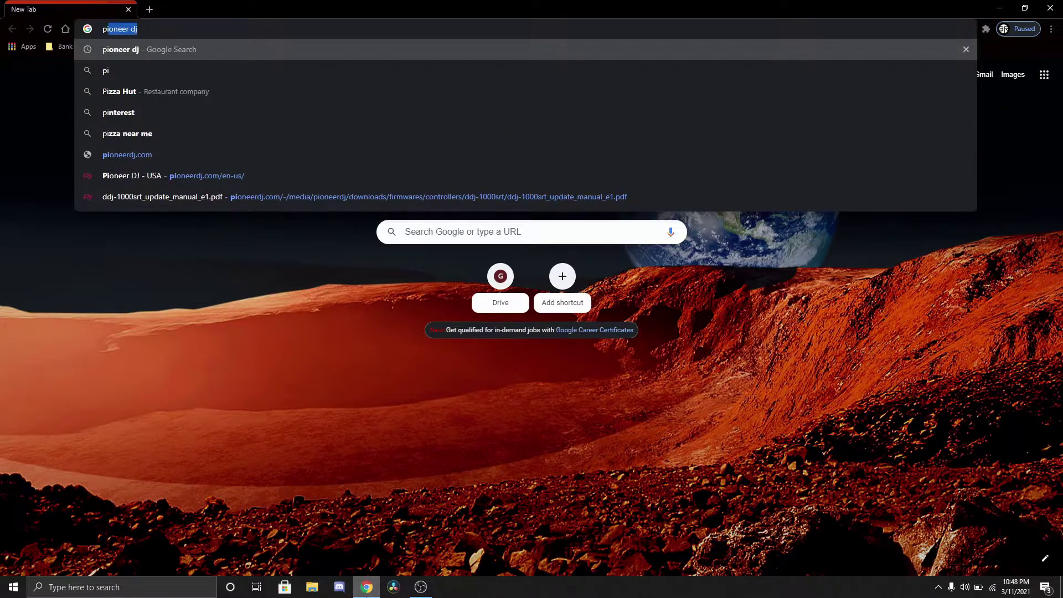
key(Return)
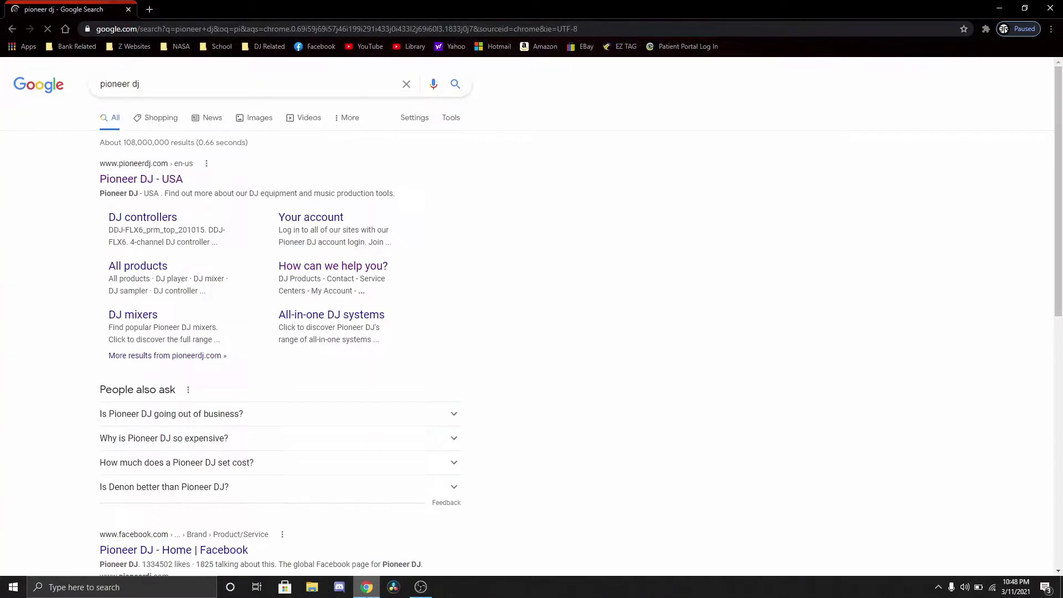
click(141, 185)
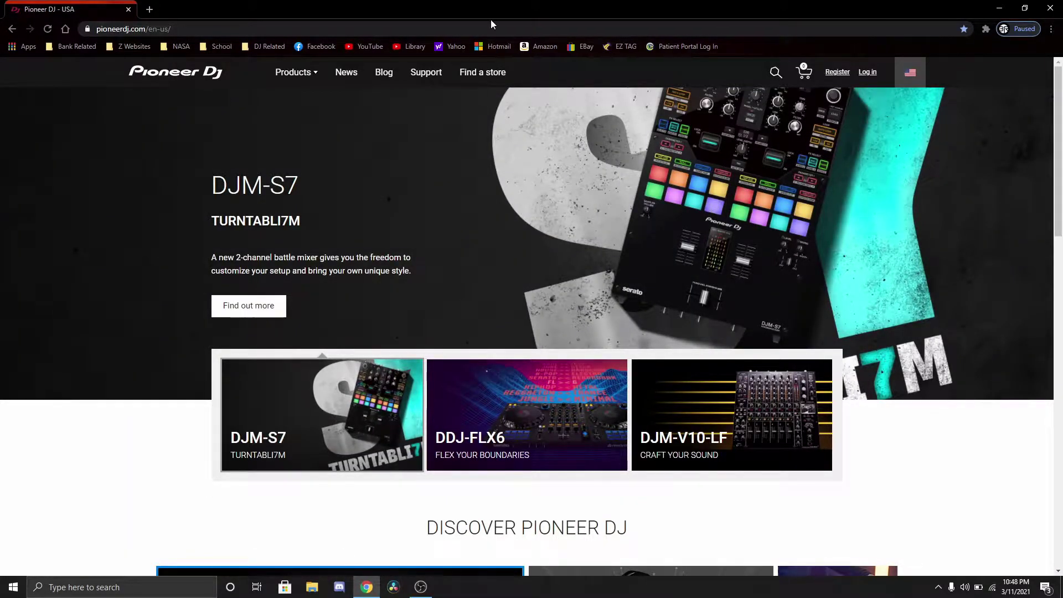
- Navigate Support → DJ Products → DJ Controllers to the DDJ-1000SRT firmware update listing
click(425, 73)
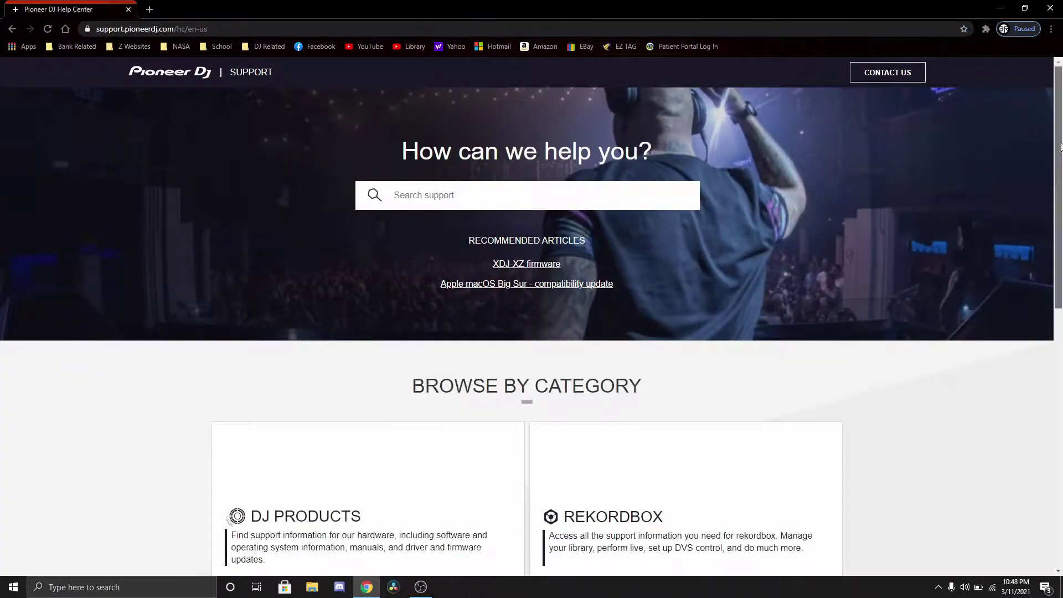
scroll(662, 272, down, 4)
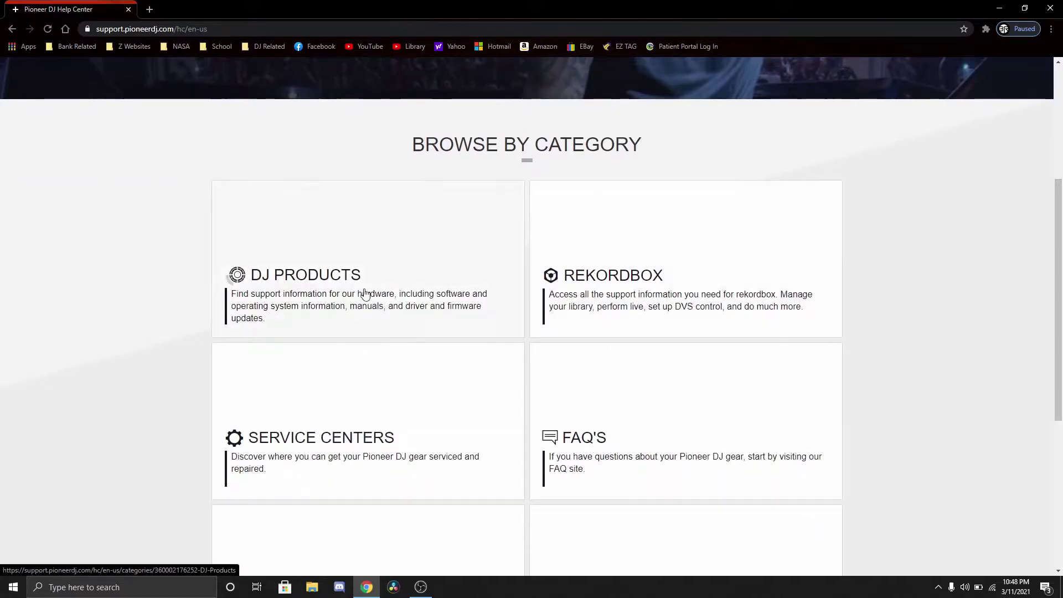
click(355, 288)
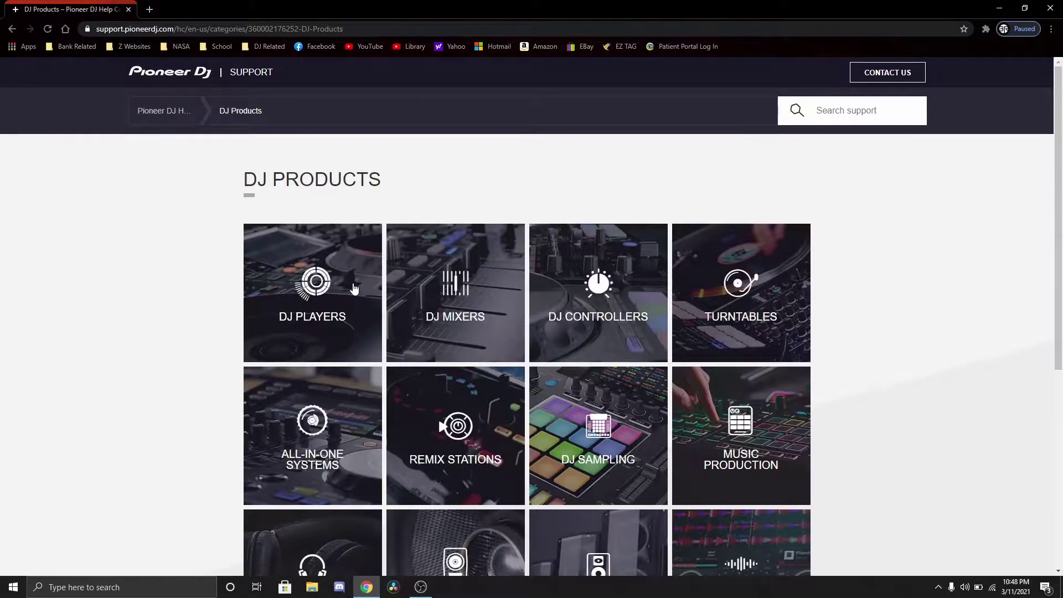
click(611, 295)
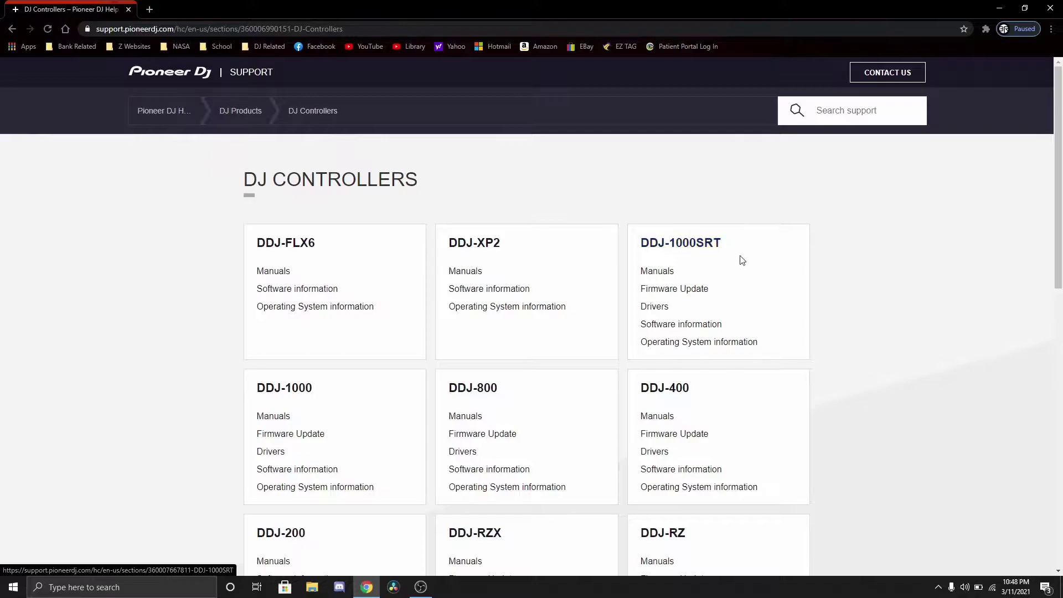
click(680, 293)
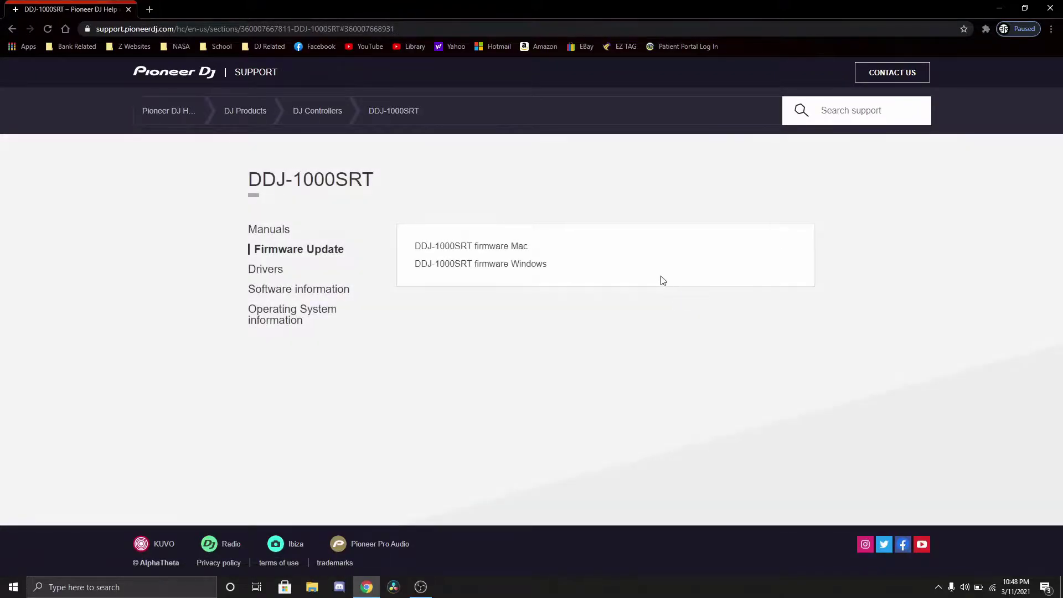
- Open the DDJ-1000SRT firmware Windows article and its update manual PDF, then return to the article
click(529, 268)
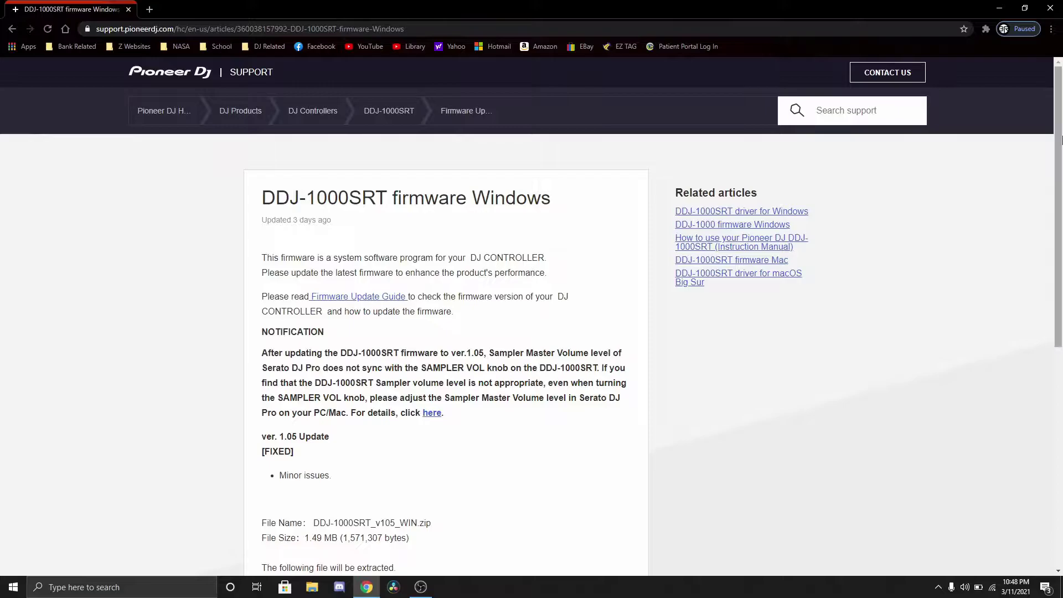
drag(1061, 143, 1061, 234)
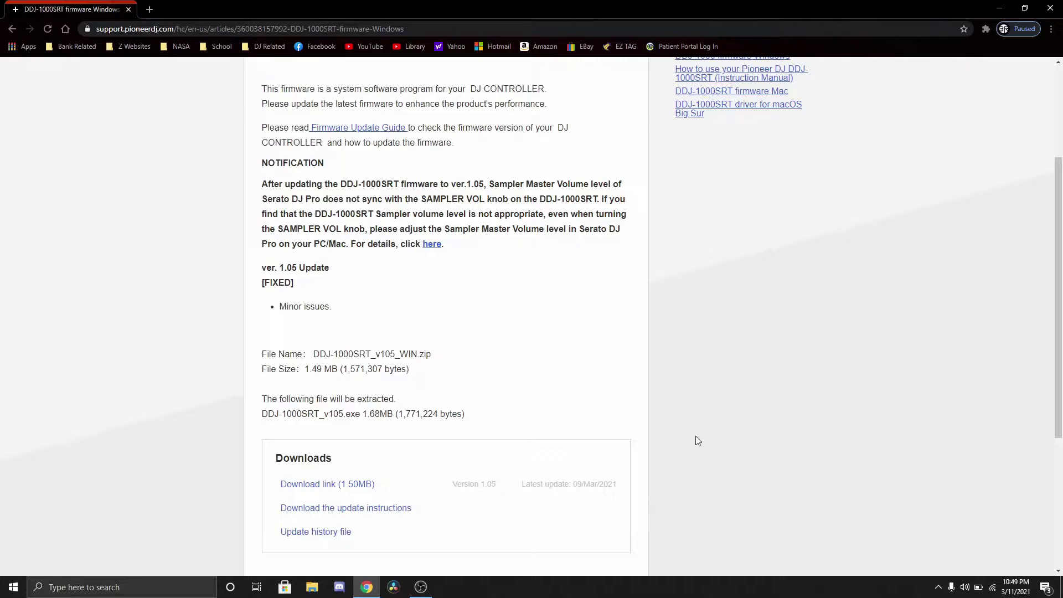
scroll(1060, 279, down, 1)
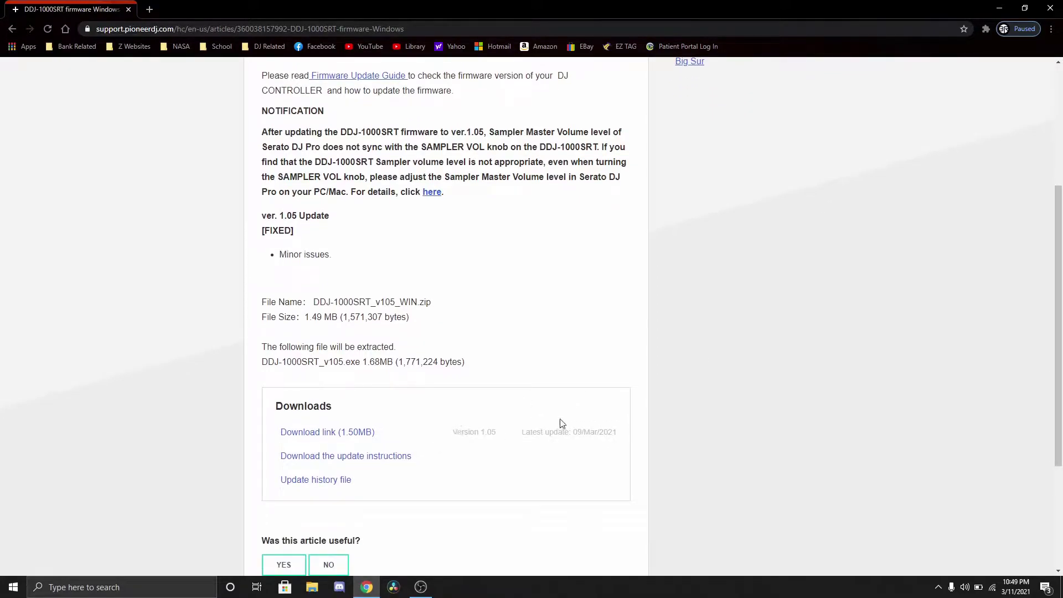
scroll(1060, 310, down, 1)
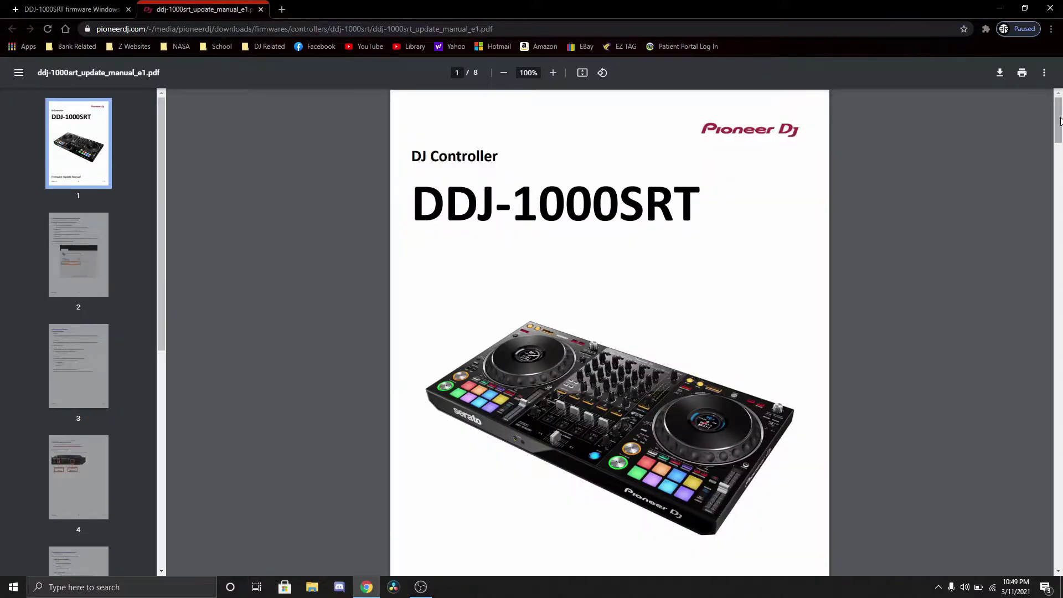
drag(1060, 122, 750, 102)
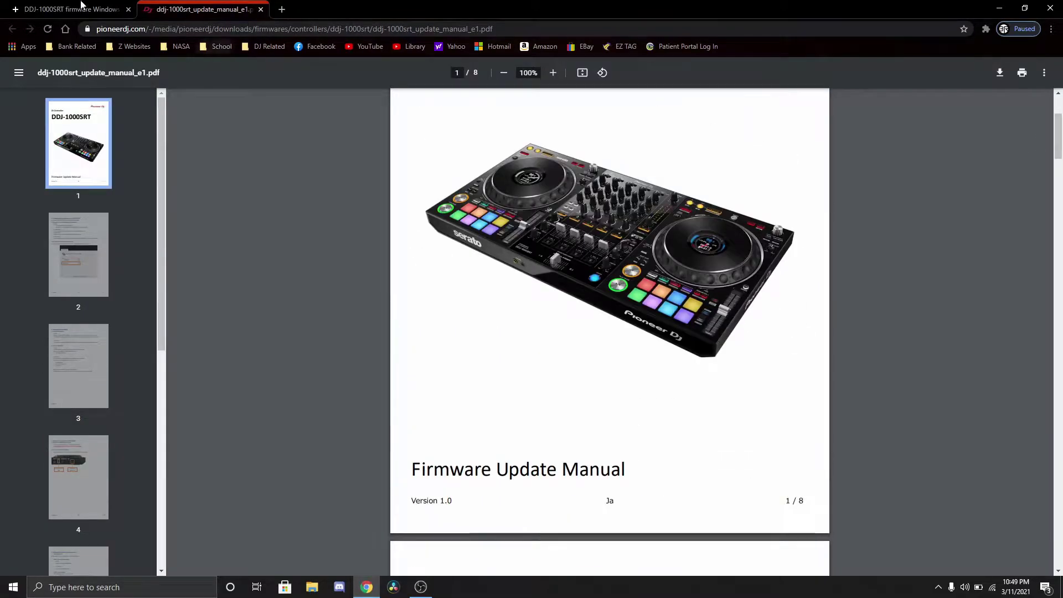
click(60, 9)
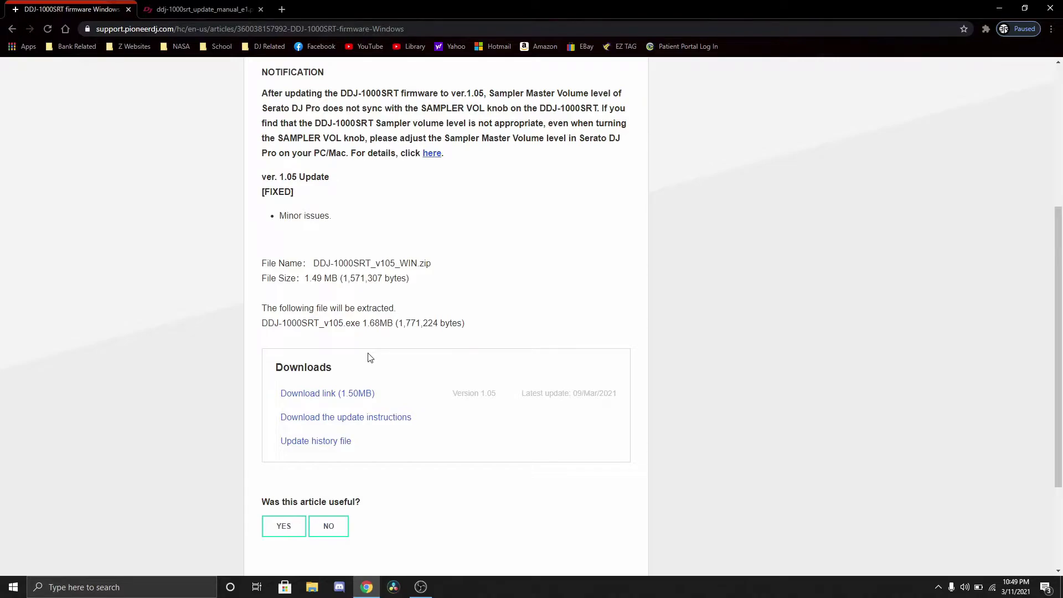
- Download DDJ-1000SRT_v105_WIN.zip (1.50MB) and open the finished download
click(327, 393)
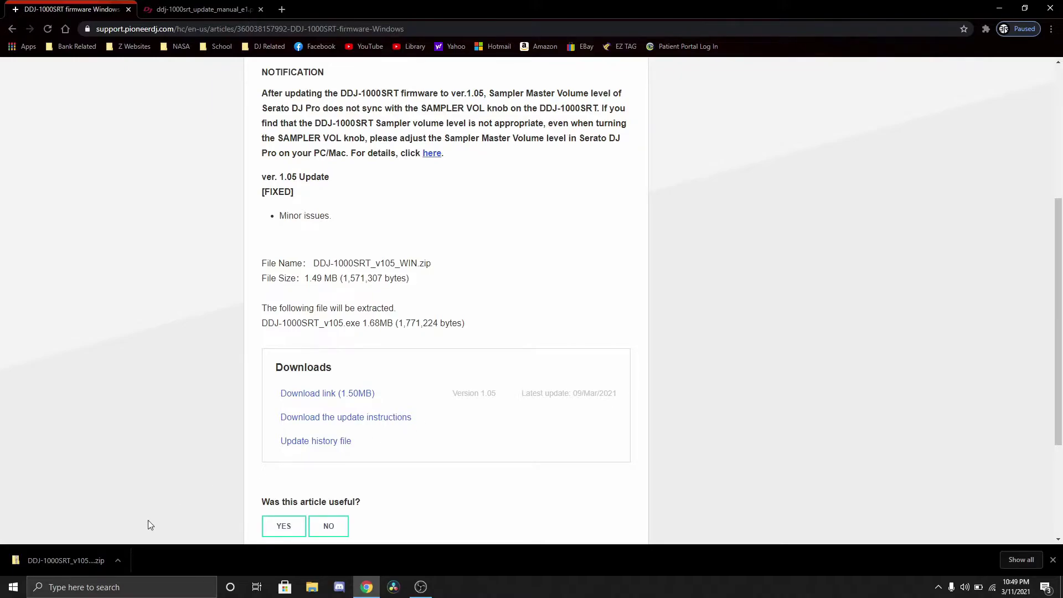
click(71, 563)
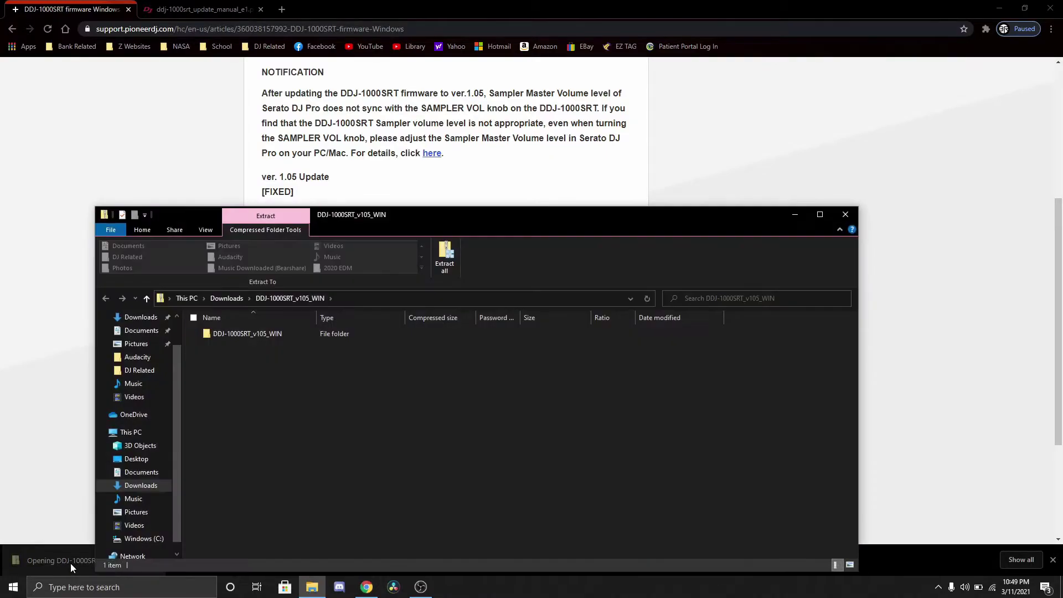
- Extract the firmware zip into Downloads and clear the browser and compressed-folder windows aside
click(446, 259)
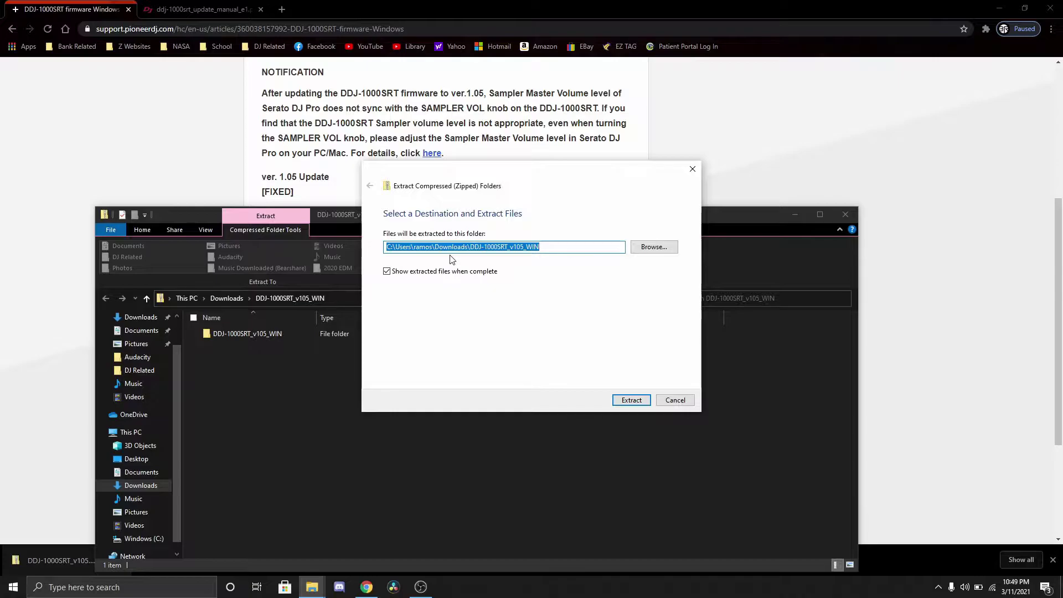
click(634, 400)
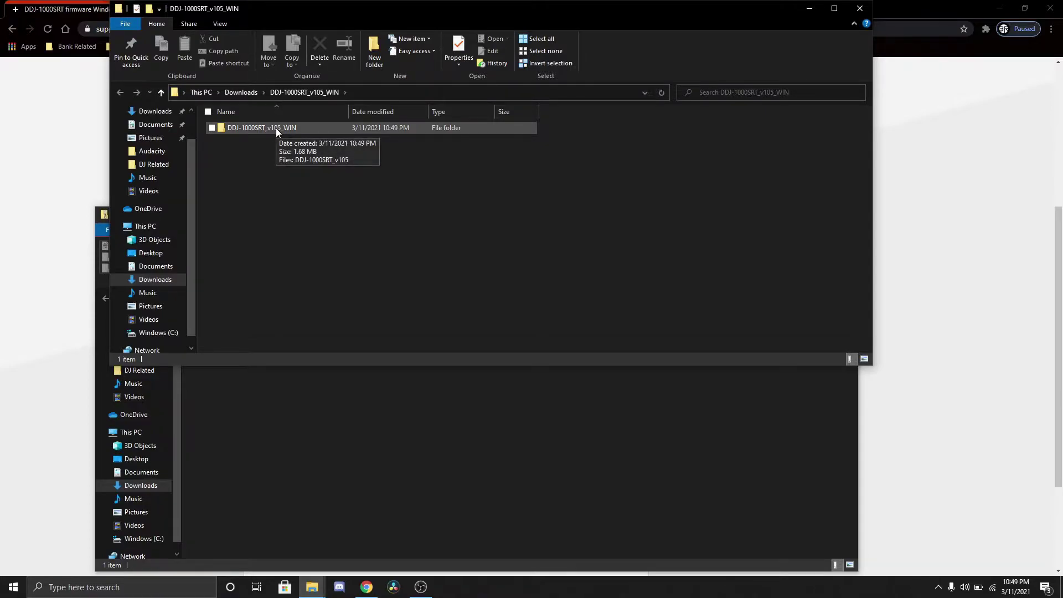
click(1008, 291)
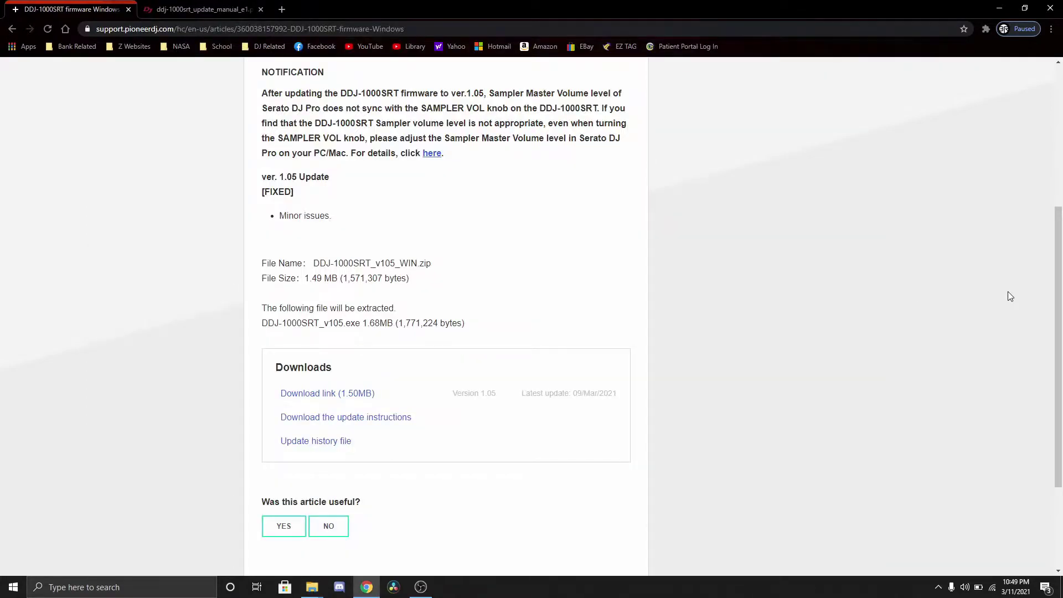
click(996, 10)
click(787, 390)
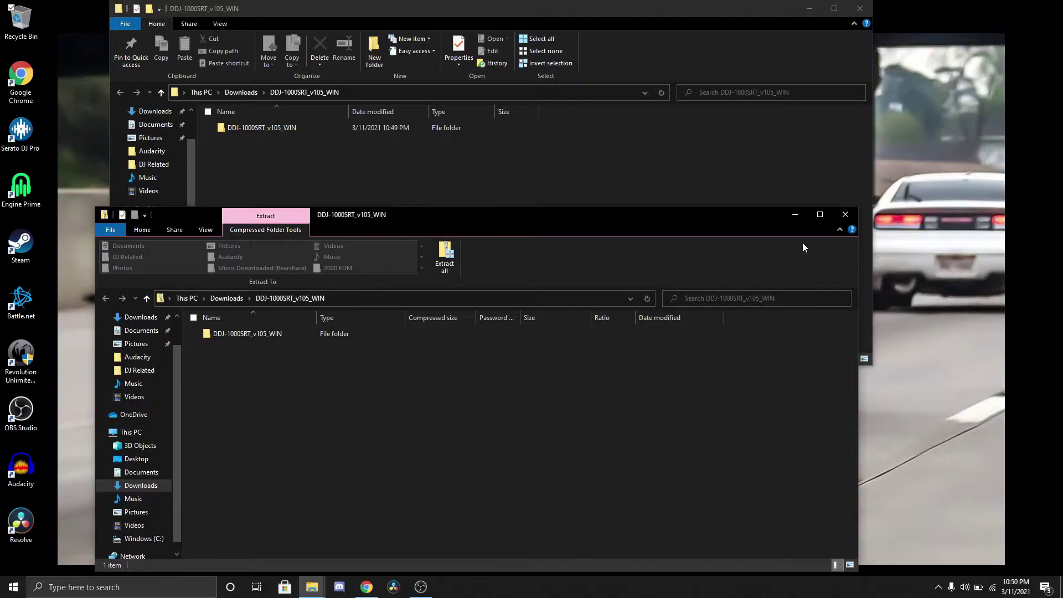
click(802, 218)
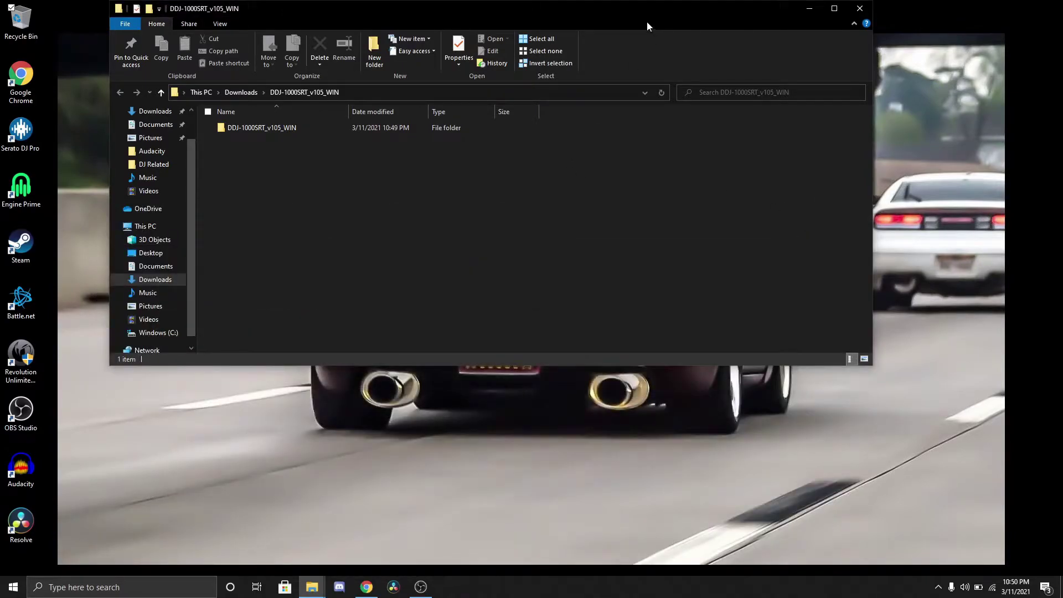
- Open the extracted DDJ-1000SRT_v105_WIN folder and launch the DDJ-1000SRT_v105 updater
drag(590, 18, 635, 157)
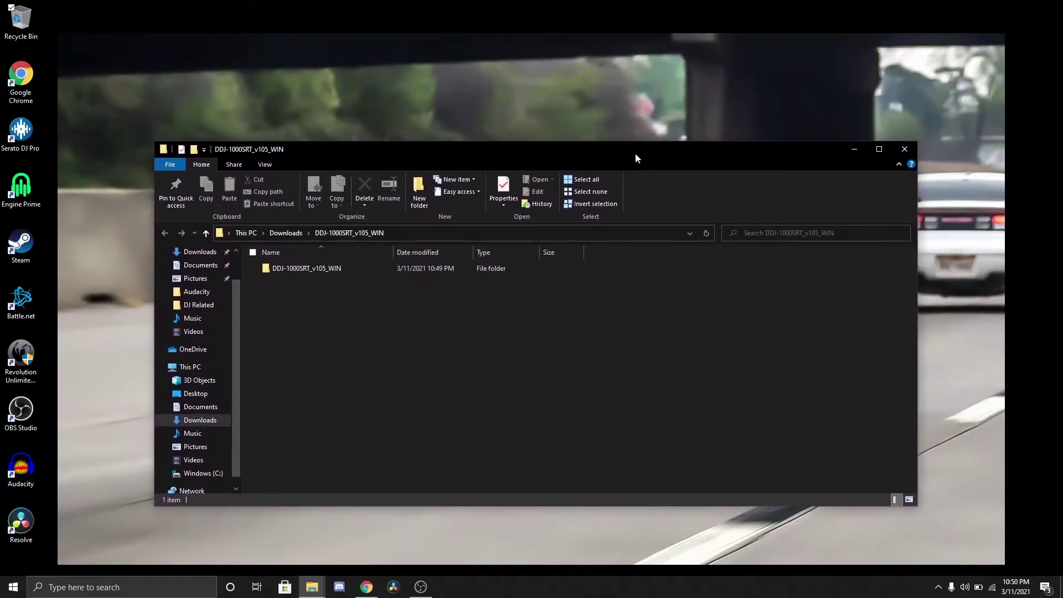
double_click(314, 271)
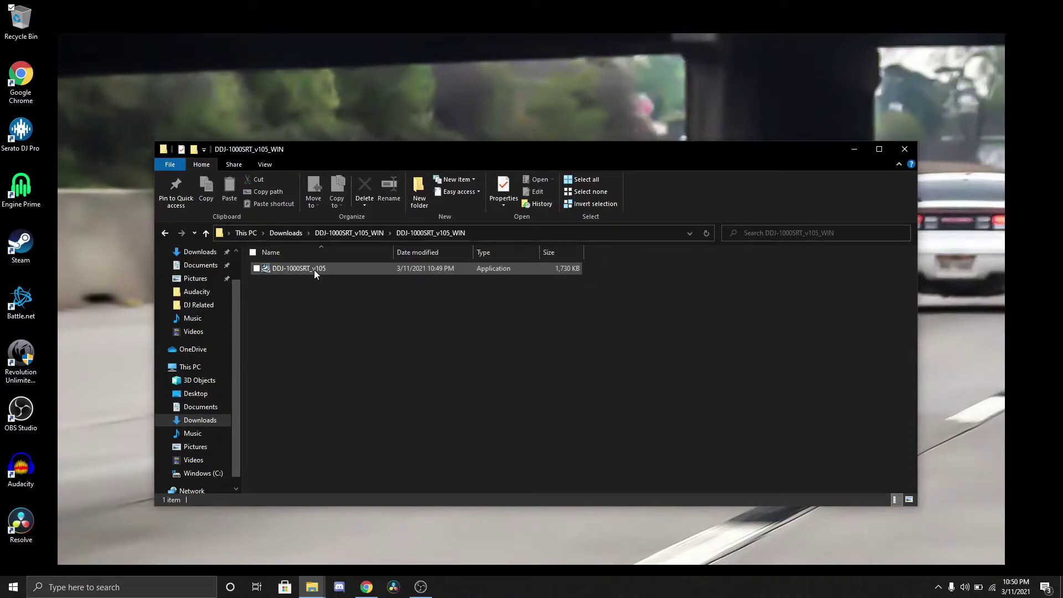
double_click(303, 267)
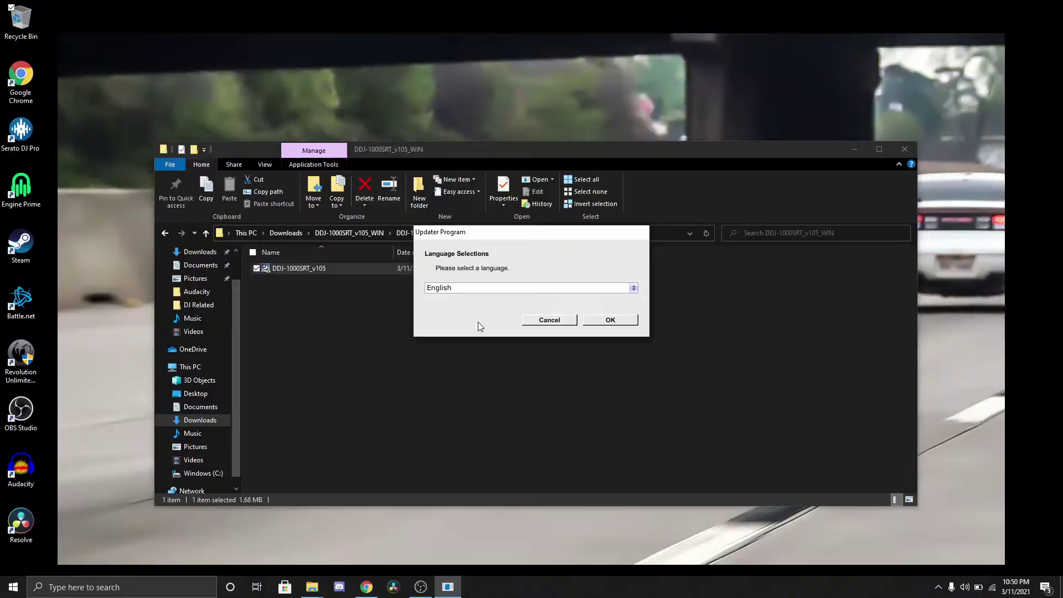
- Choose English, run the firmware update from Ver. 1.02 to 1.05, and dismiss the completion message
click(636, 321)
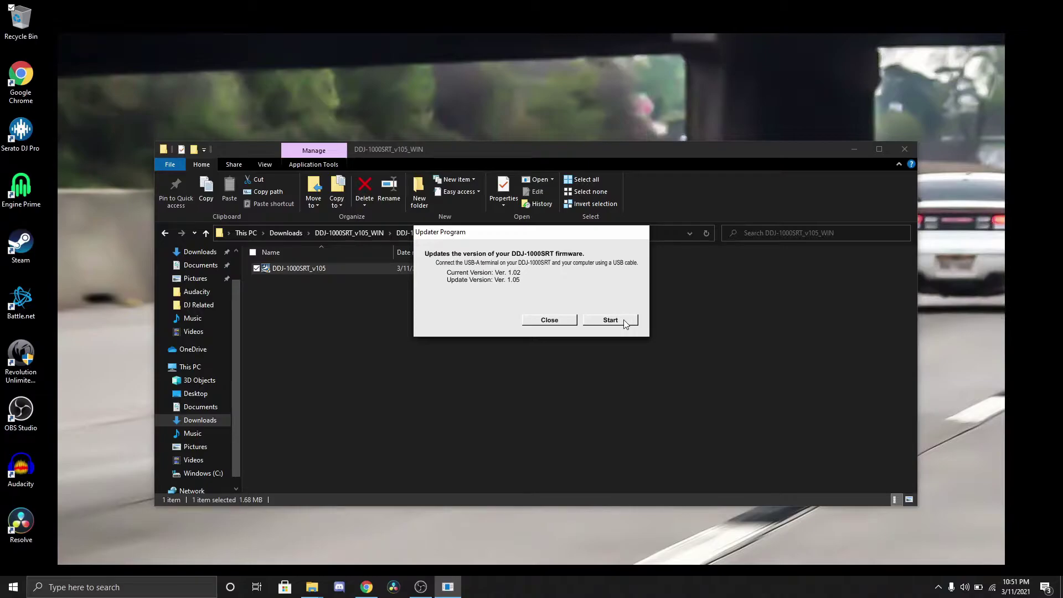
click(622, 321)
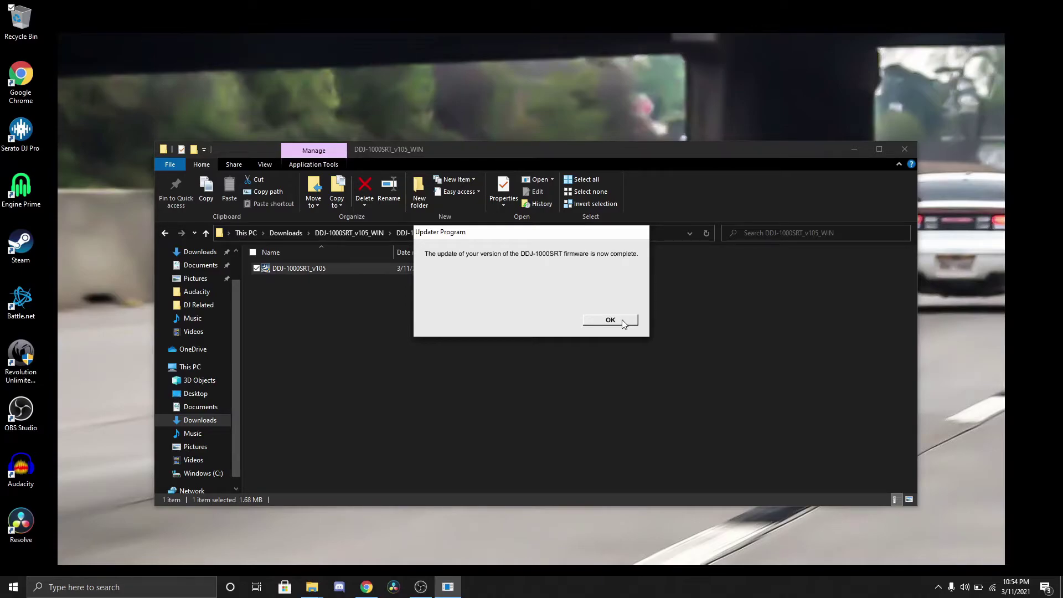
click(622, 320)
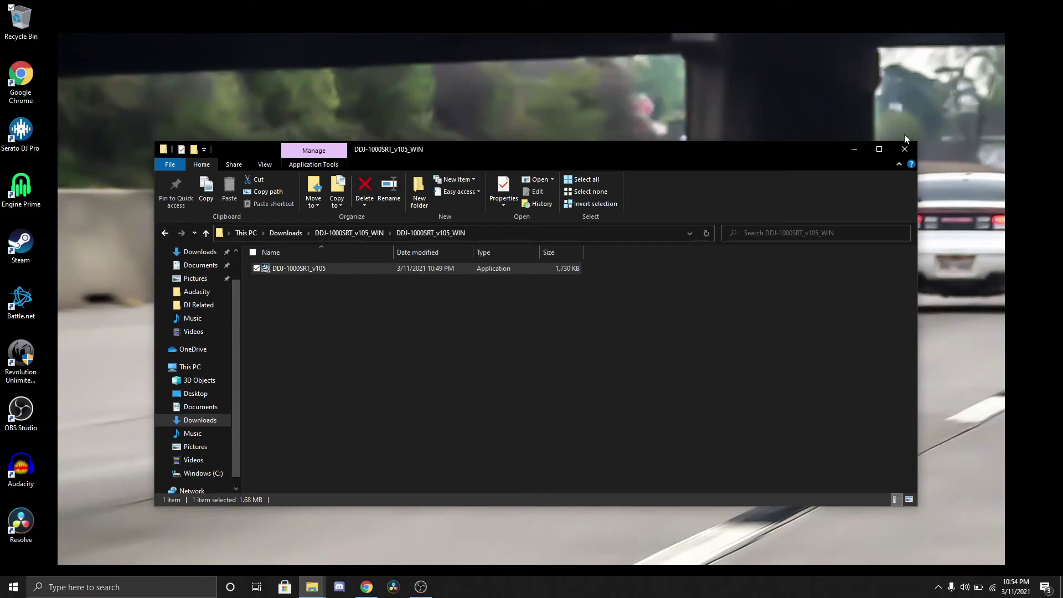
- Close Explorer, launch DDJ-1000SRT Setting Utility via Start search 'ddj', and check About shows firmware 1.05
click(905, 148)
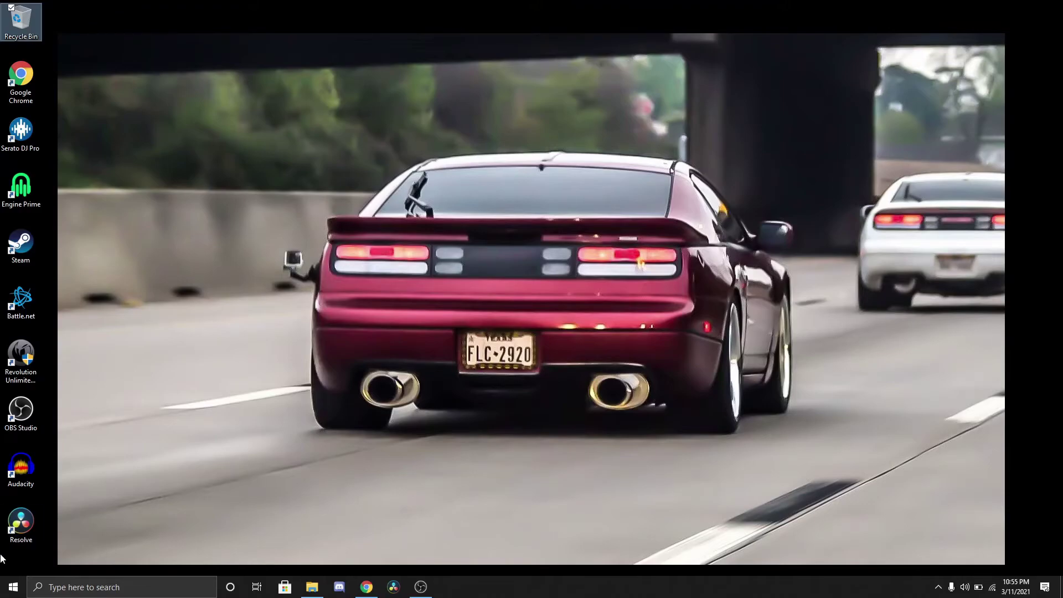
click(13, 587)
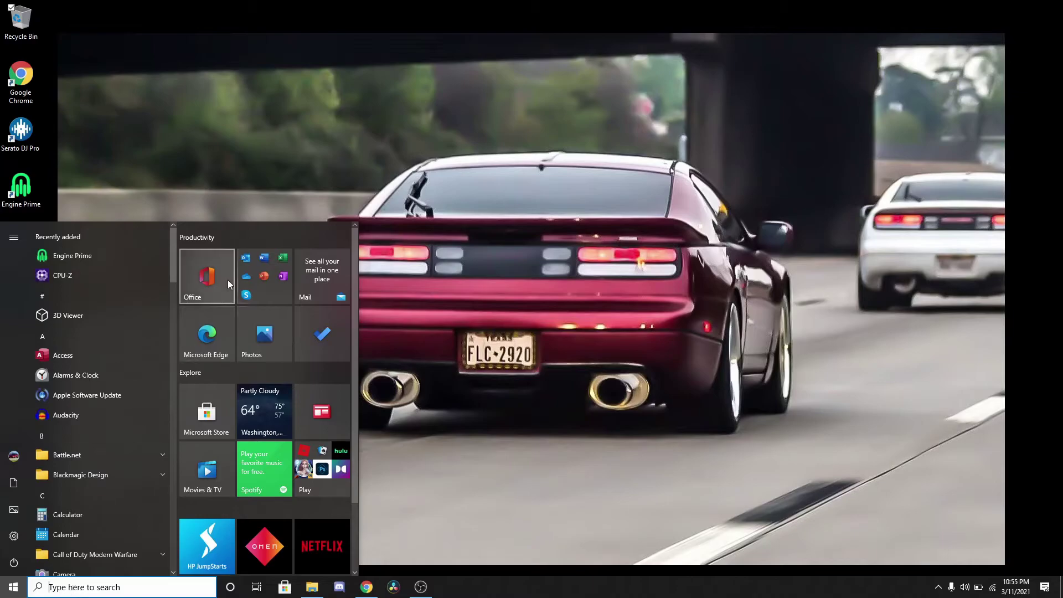
drag(176, 258, 173, 304)
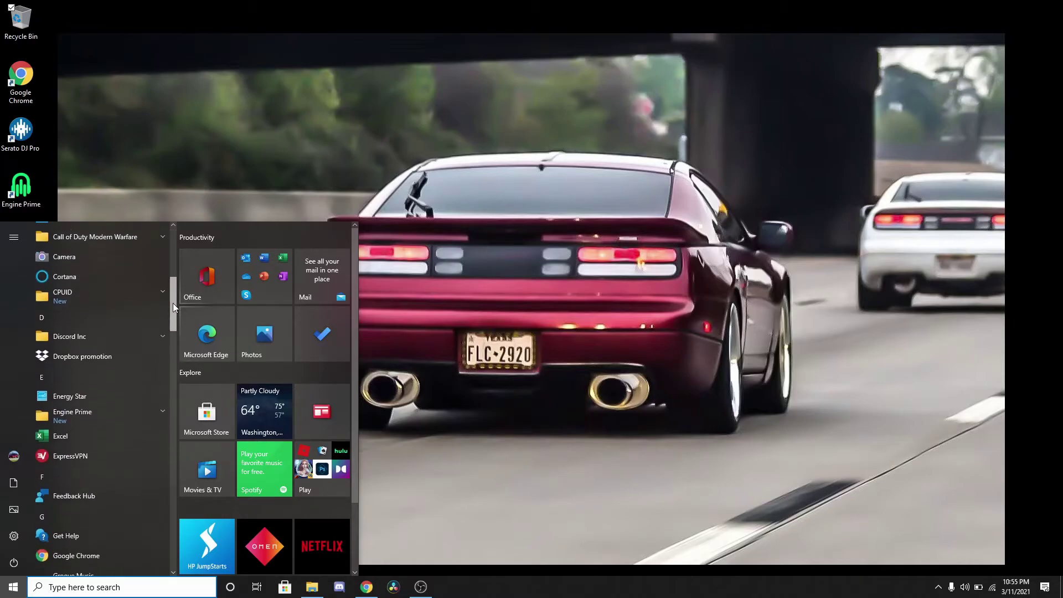
click(110, 587)
text(ddj)
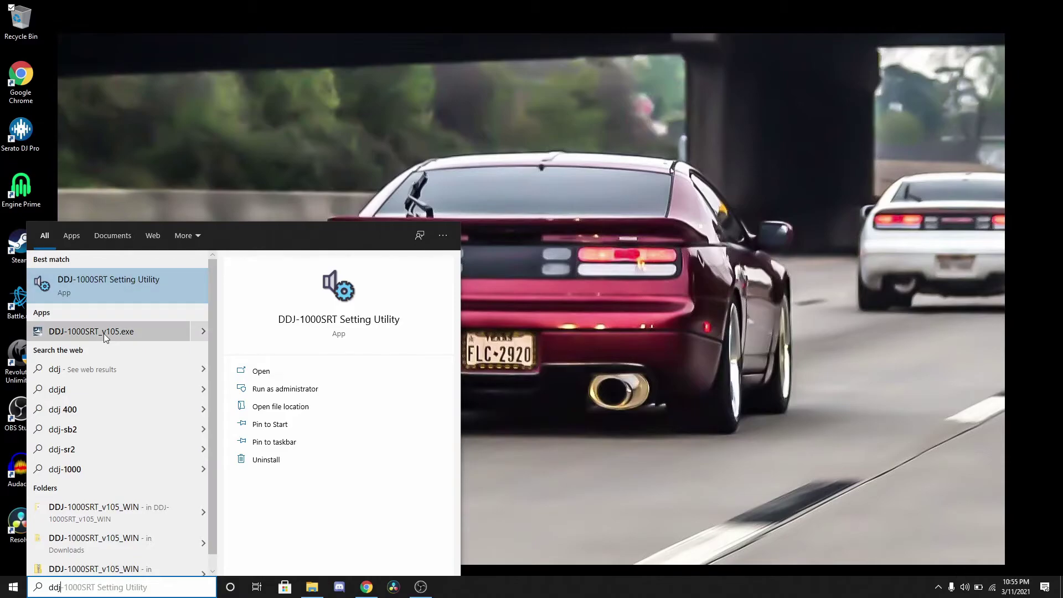
click(107, 286)
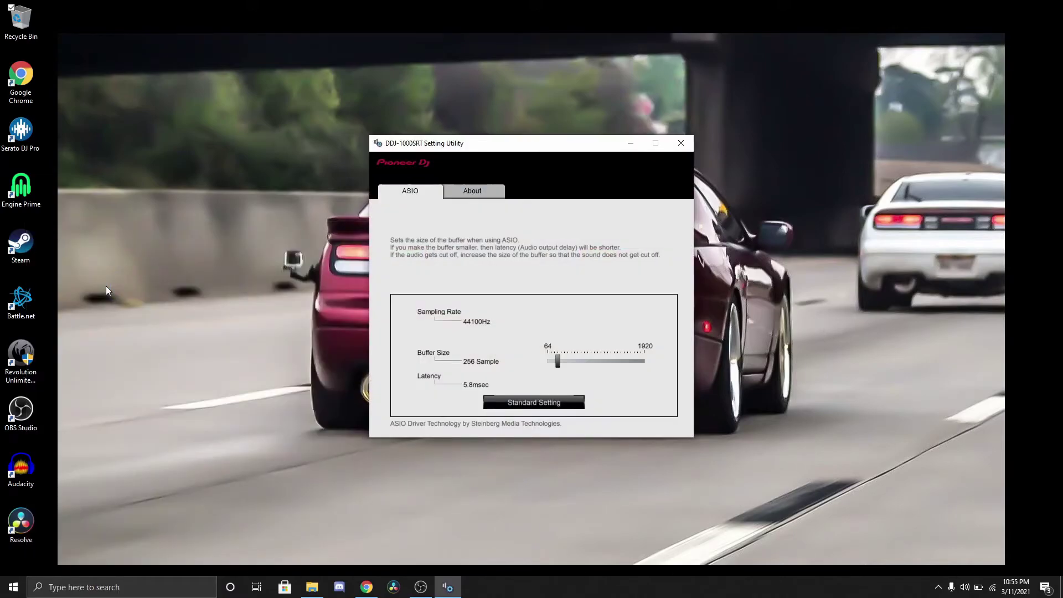
click(454, 189)
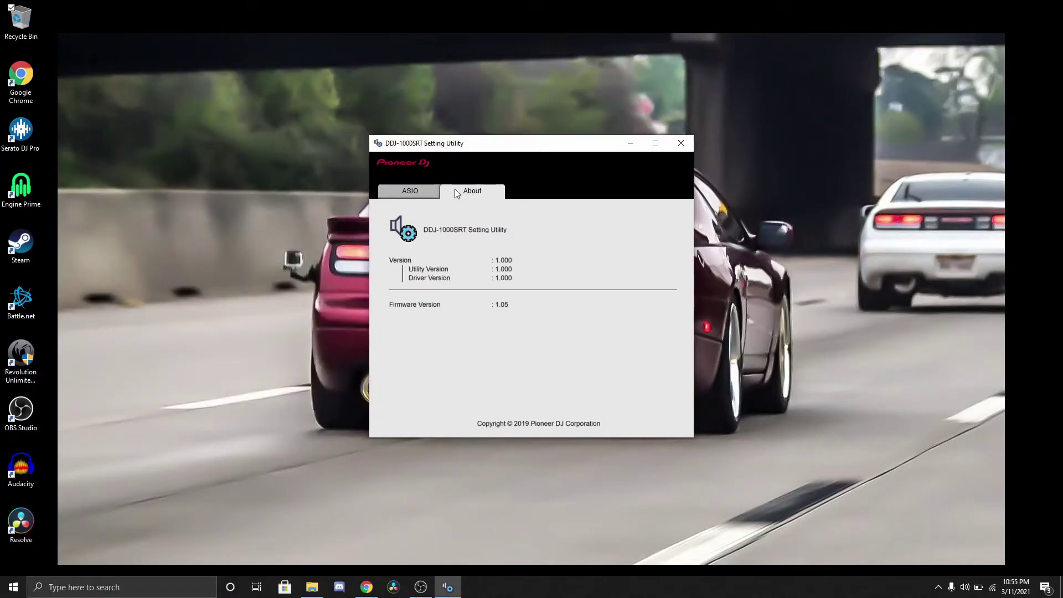